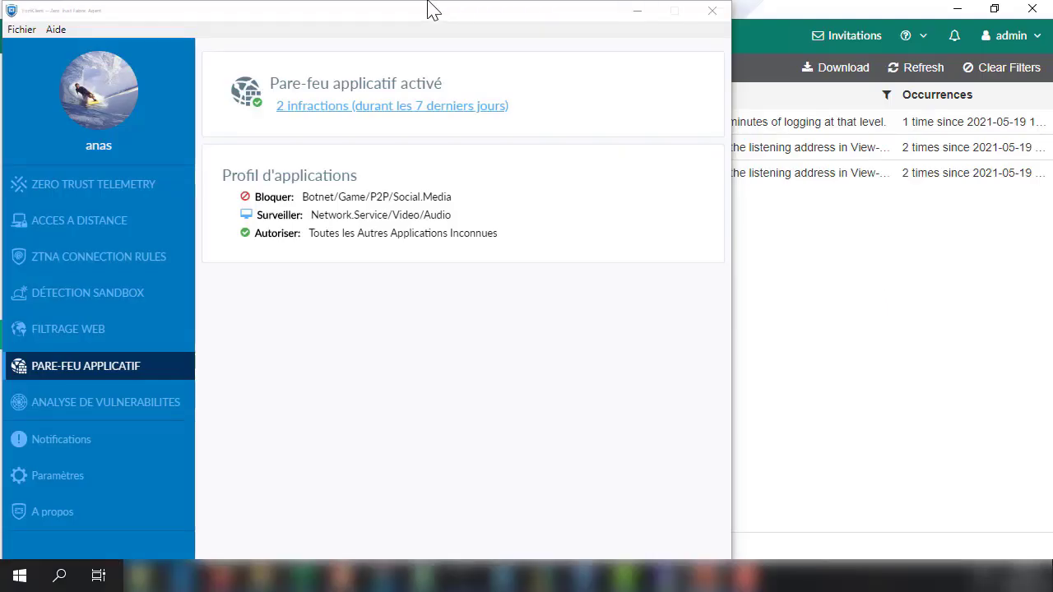
# Step: Move the FortiClient window to the right and view its Zero Trust Telemetry connection status
pyautogui.click(381, 11)
pyautogui.moveTo(430, 11); pyautogui.dragTo(483, 12)
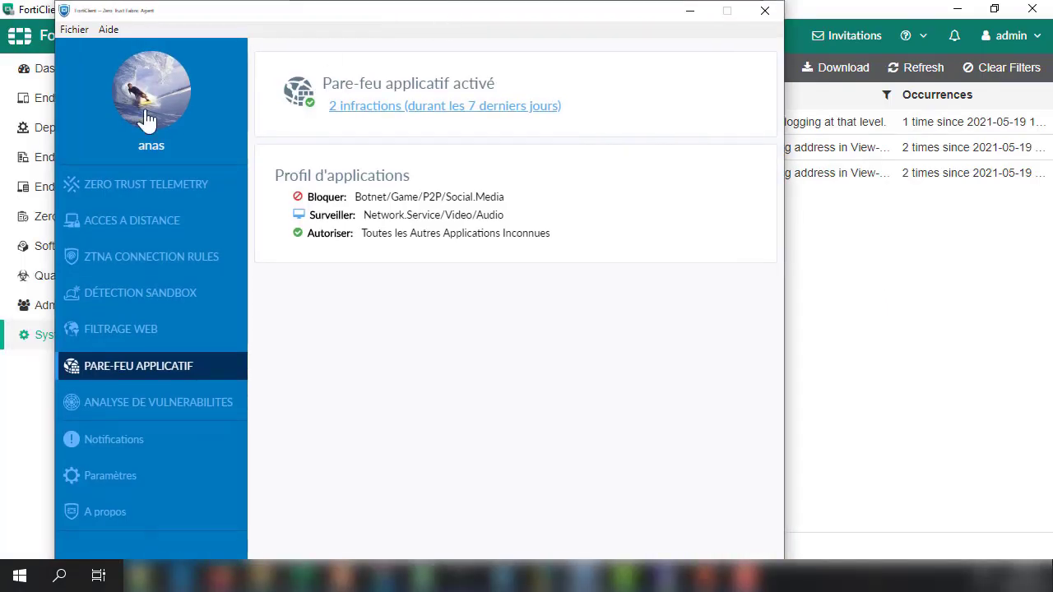
pyautogui.click(112, 188)
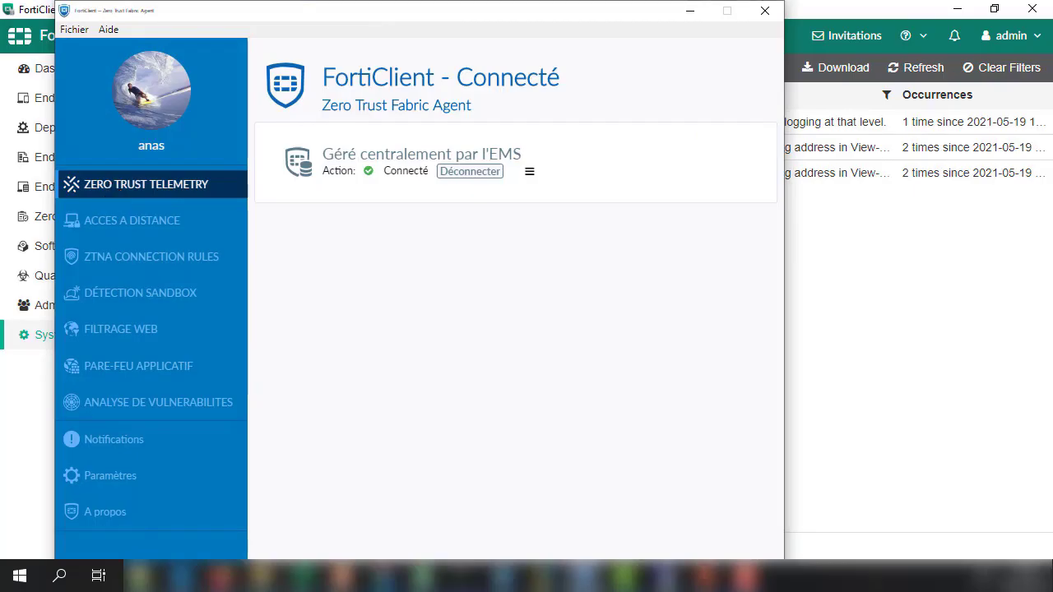
pyautogui.click(922, 306)
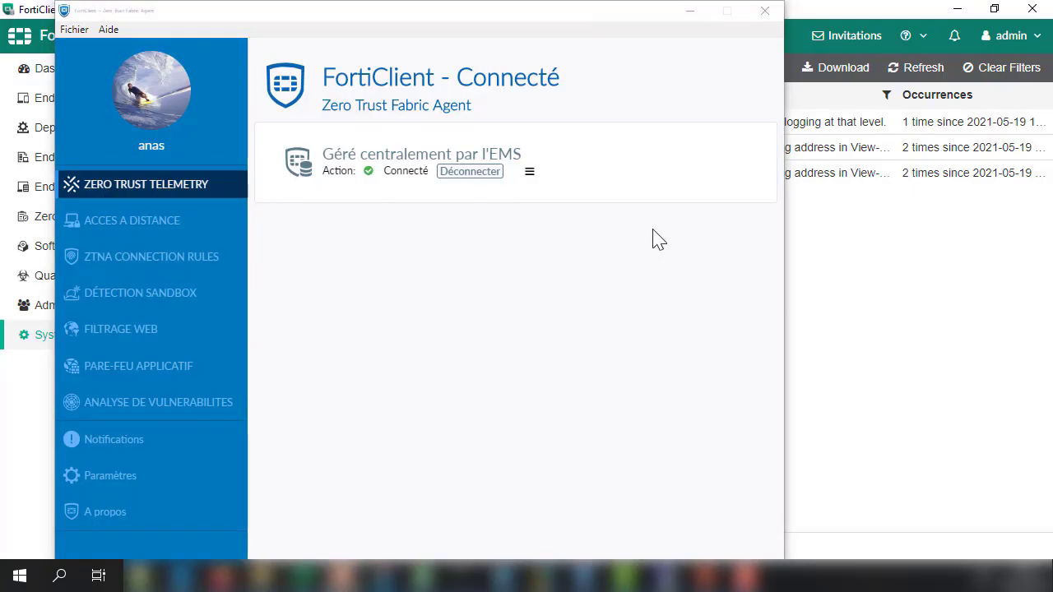
# Step: Check the FortiClient notifications, then examine the version, engines and signatures on the A propos page
pyautogui.click(132, 484)
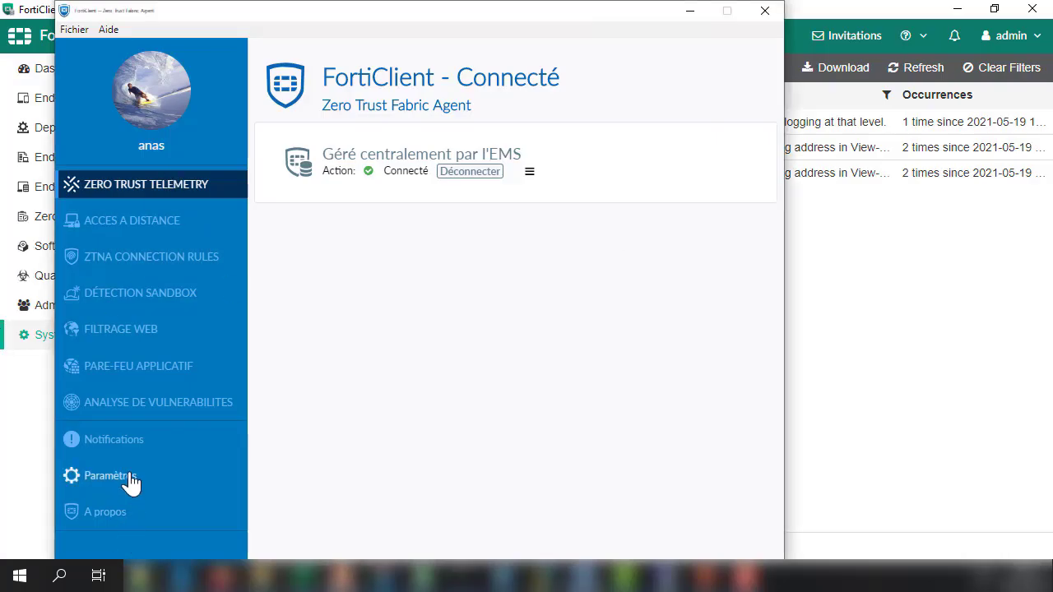
pyautogui.click(132, 484)
pyautogui.click(132, 444)
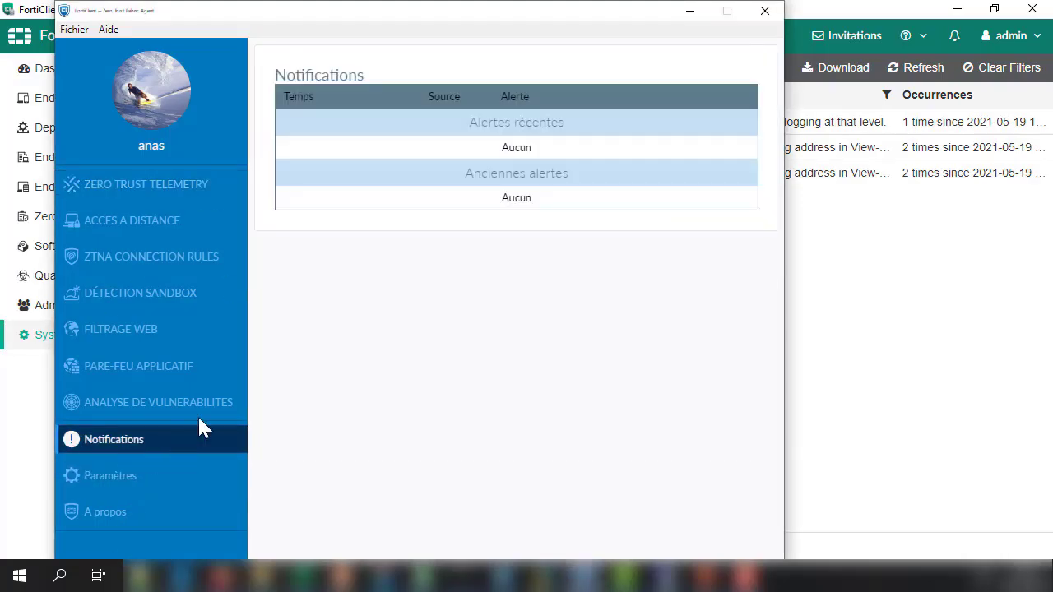
pyautogui.click(108, 534)
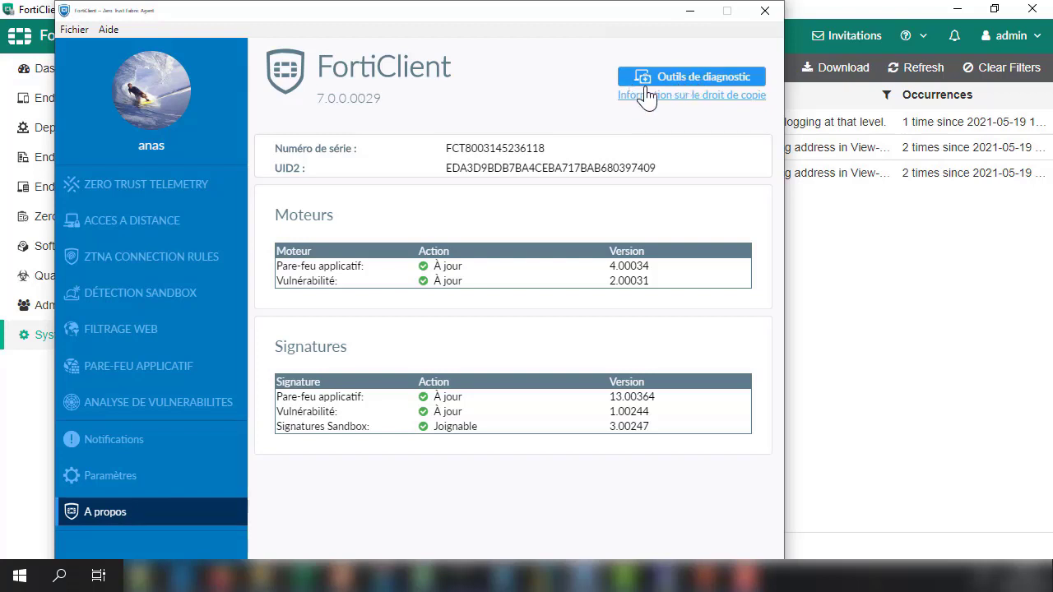
pyautogui.click(691, 82)
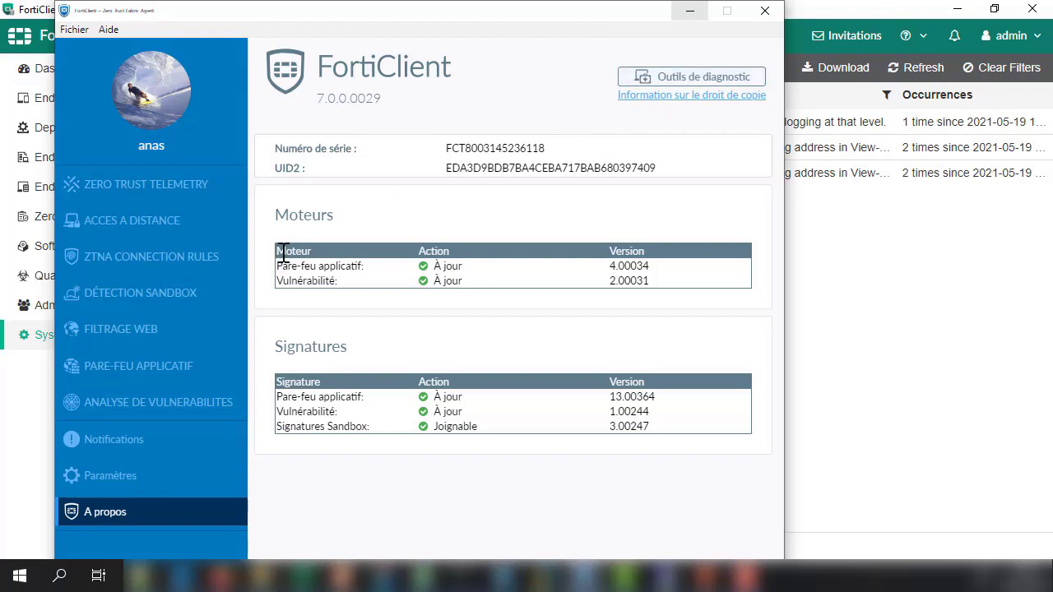
pyautogui.moveTo(556, 269)
pyautogui.moveTo(443, 414)
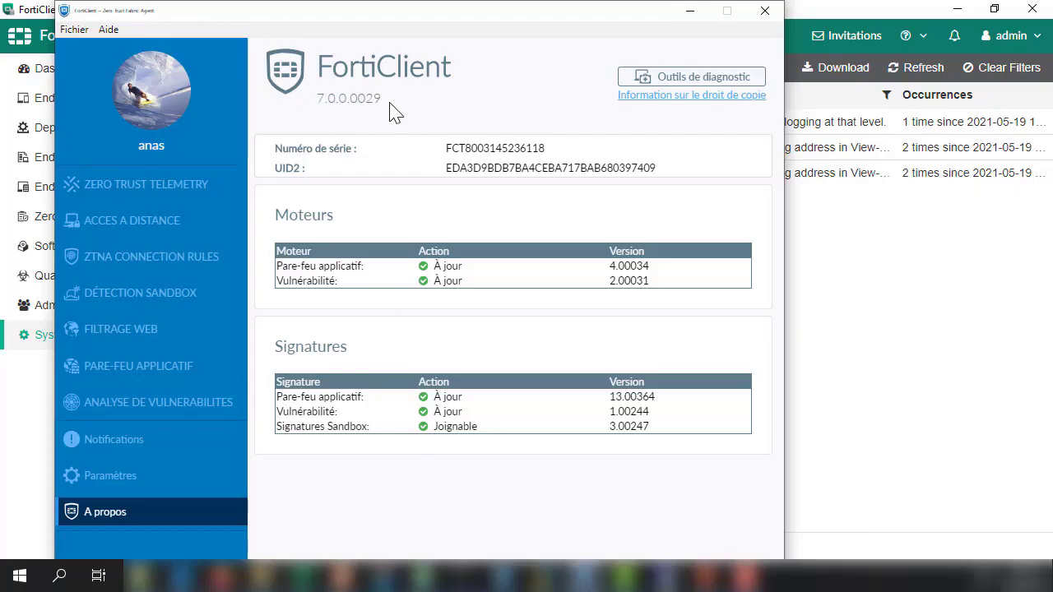
pyautogui.moveTo(391, 106); pyautogui.dragTo(290, 176)
pyautogui.click(414, 100)
# Step: Run the FortiClient diagnostic tool from the A propos page without enabling any logging options
pyautogui.click(683, 78)
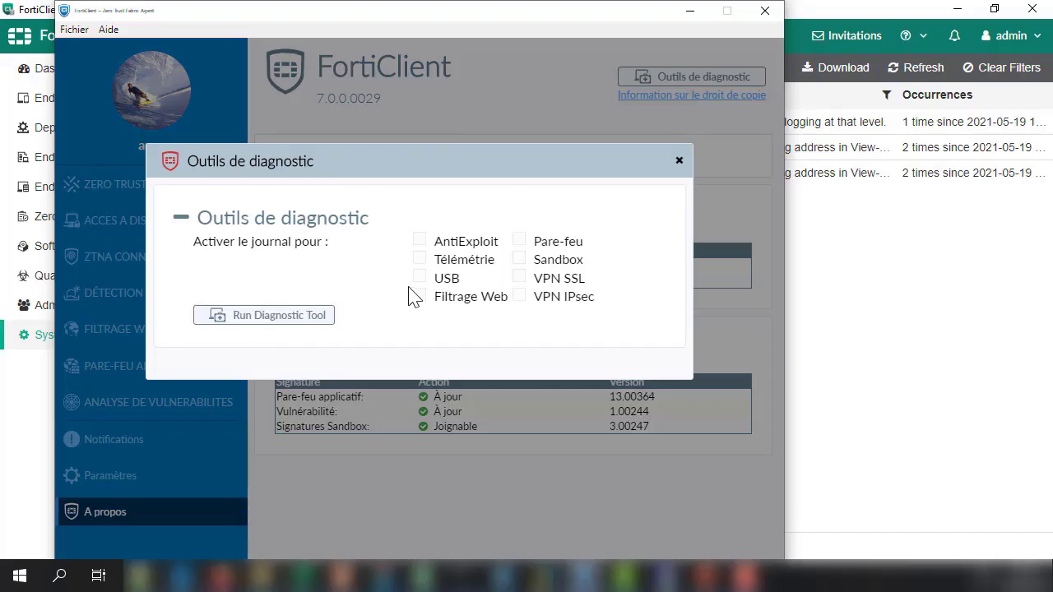
pyautogui.click(277, 318)
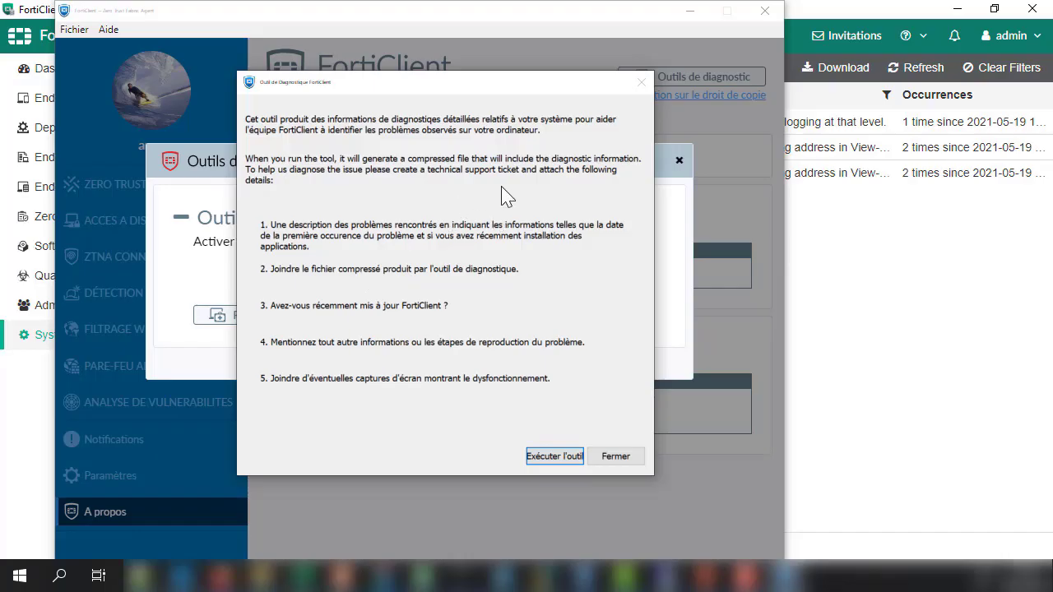
pyautogui.click(554, 458)
pyautogui.click(575, 465)
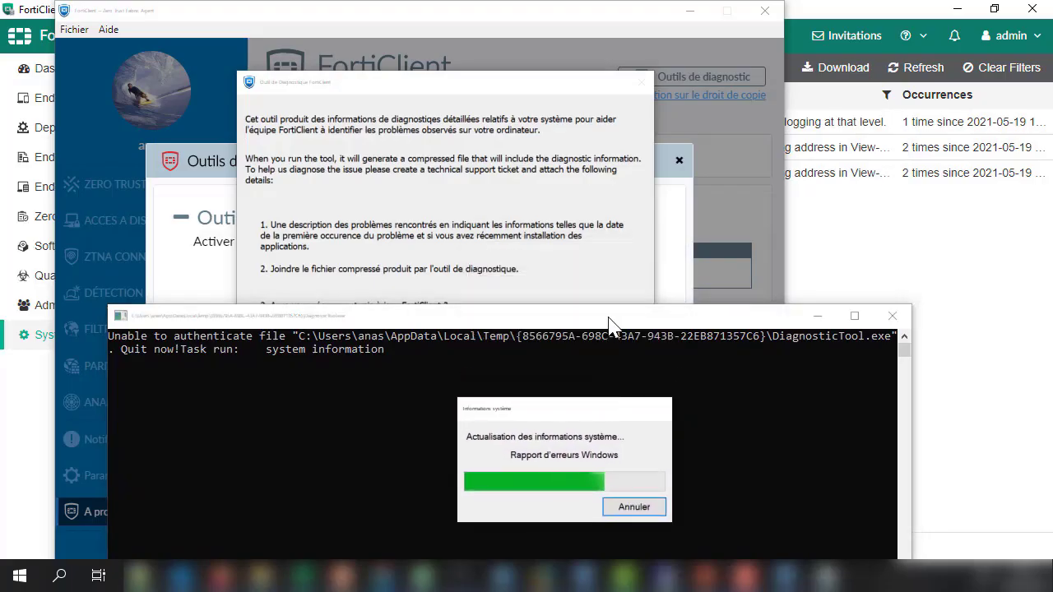
# Step: Reposition and resize the diagnostic console and move the system information dialog to follow the running tasks
pyautogui.moveTo(606, 323); pyautogui.dragTo(840, 230)
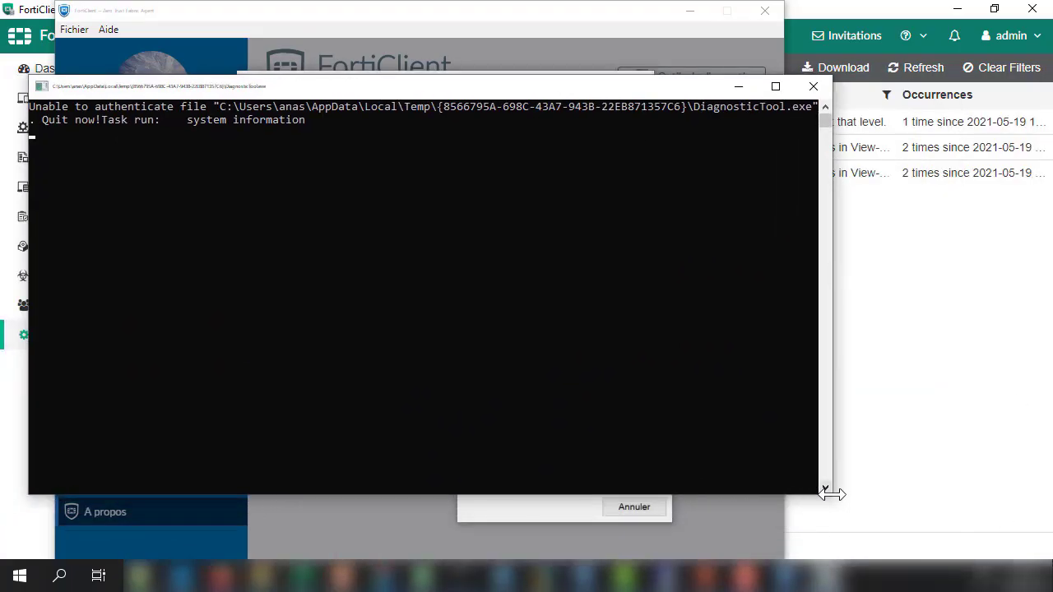
pyautogui.moveTo(828, 491); pyautogui.dragTo(724, 362)
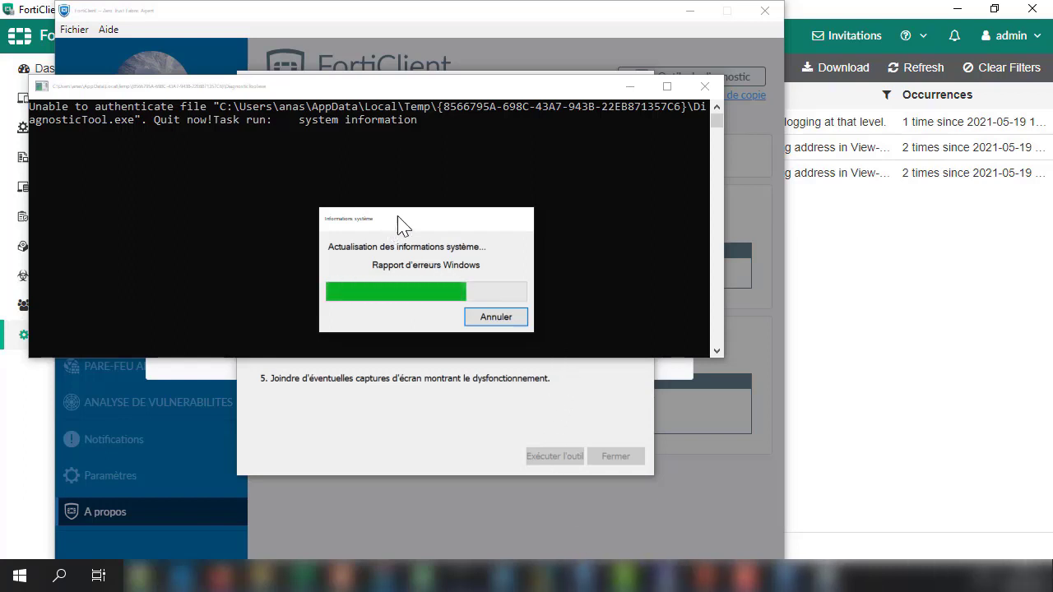
pyautogui.moveTo(400, 219); pyautogui.dragTo(422, 225)
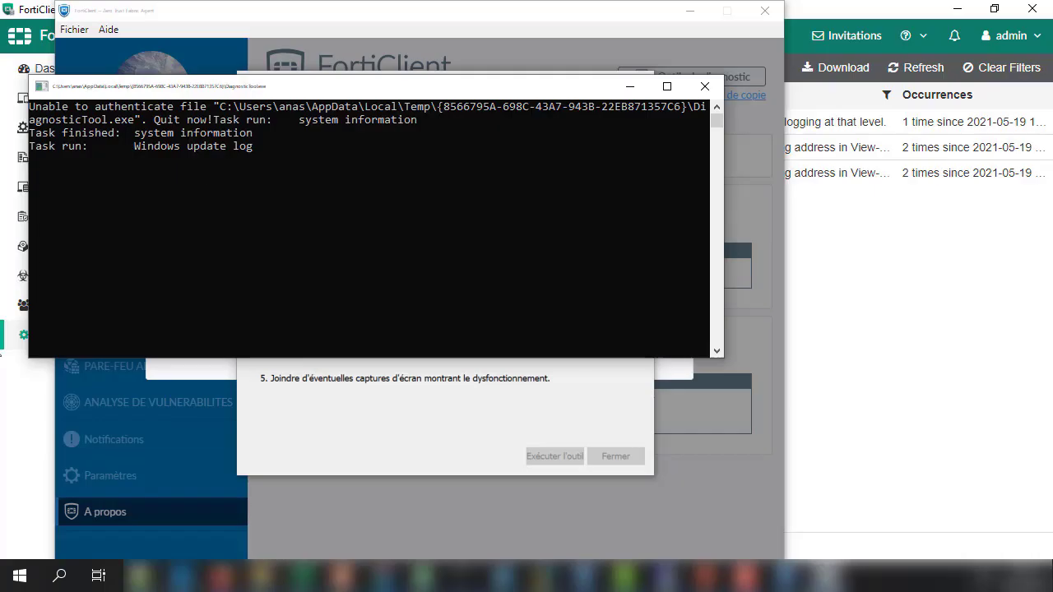
pyautogui.moveTo(693, 360); pyautogui.dragTo(661, 491)
pyautogui.moveTo(320, 89); pyautogui.dragTo(367, 65)
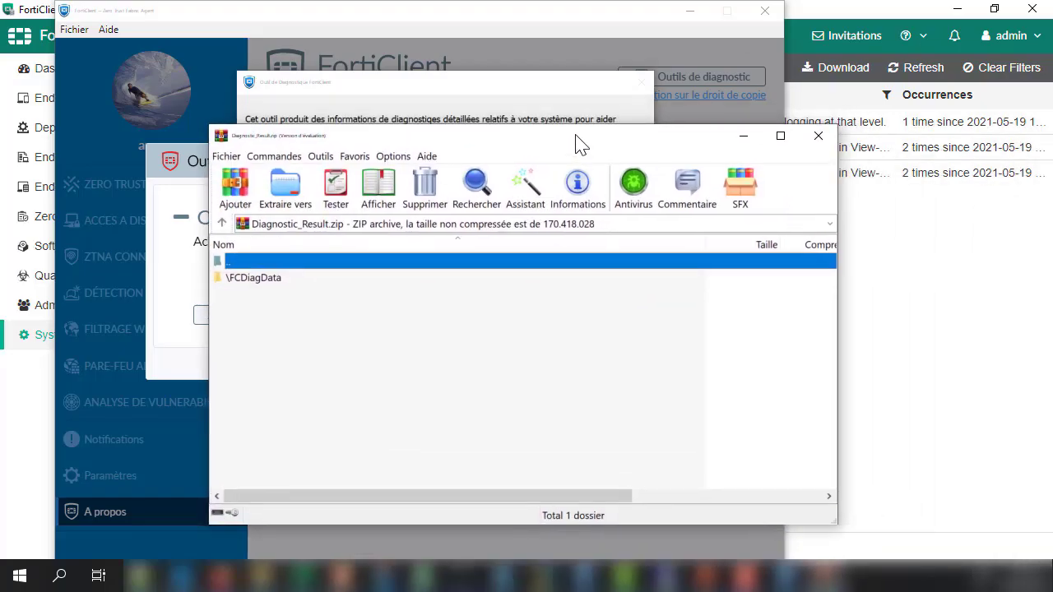
# Step: Close the FortiClient diagnostic tool window and the Outils de diagnostic dialog
pyautogui.click(543, 91)
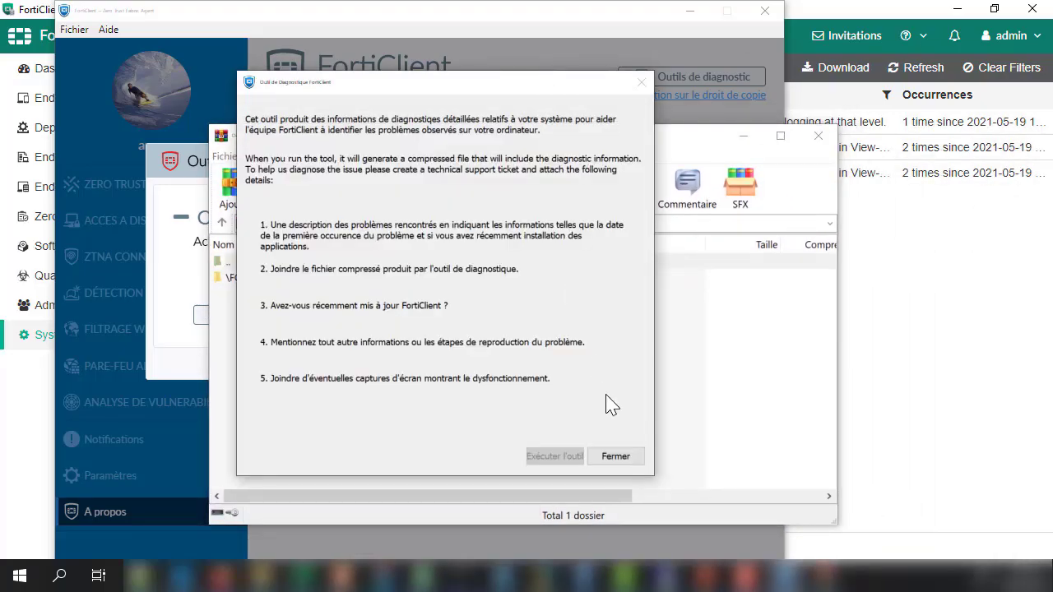
pyautogui.click(615, 457)
pyautogui.click(188, 161)
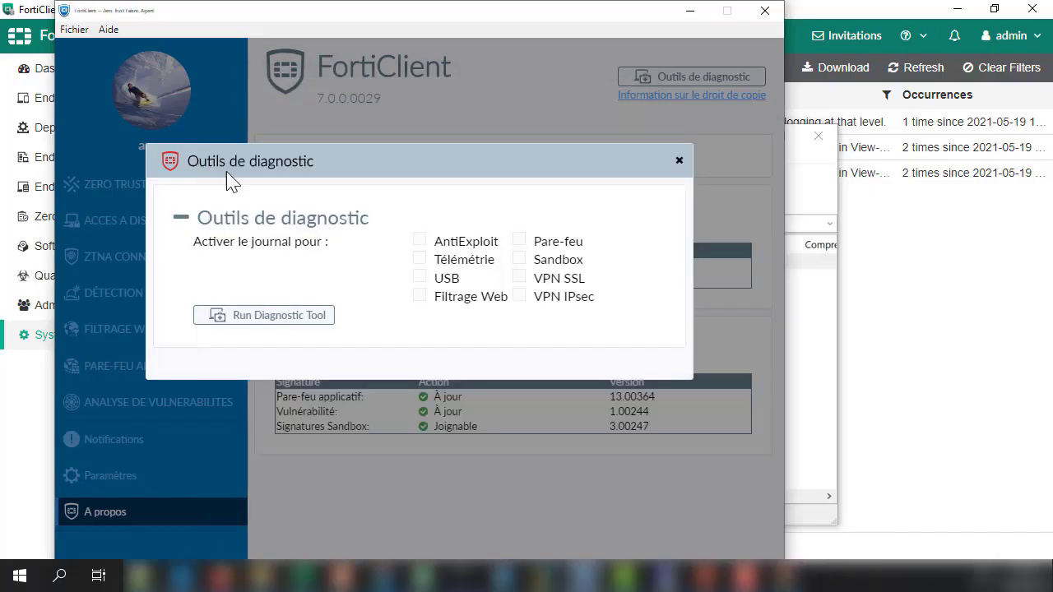
pyautogui.click(680, 161)
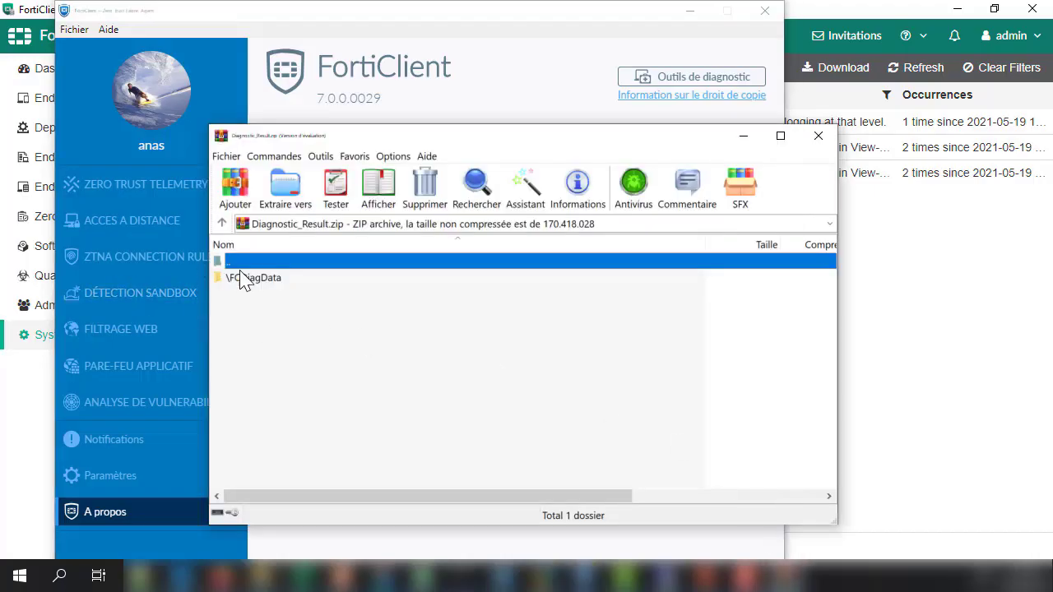
# Step: Open the FCDiagData folder inside the Diagnostic_Result.zip archive
pyautogui.doubleClick(260, 279)
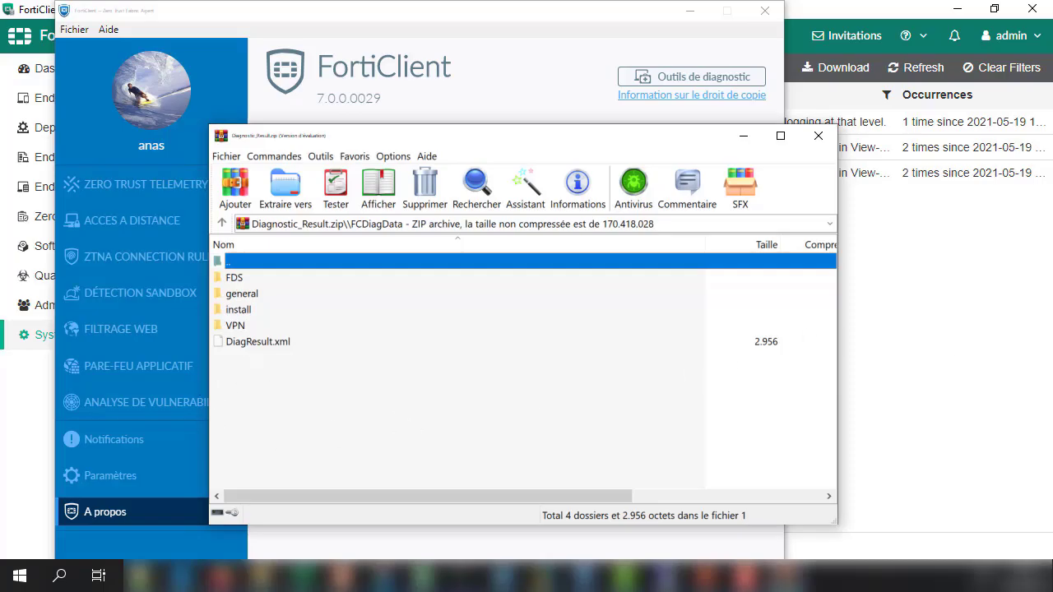
pyautogui.press('Return')
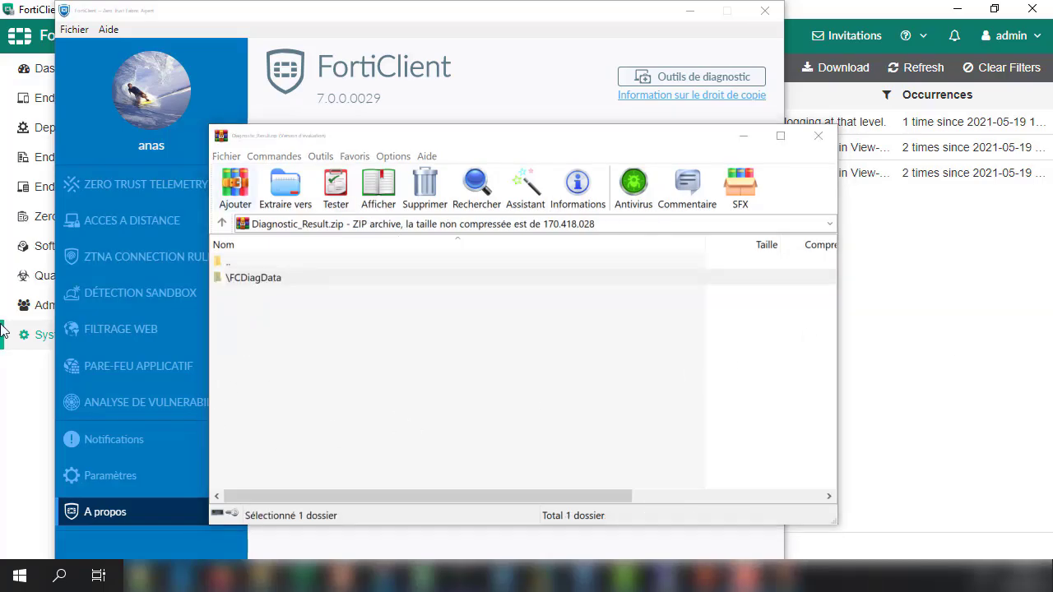
pyautogui.moveTo(368, 148); pyautogui.dragTo(362, 150)
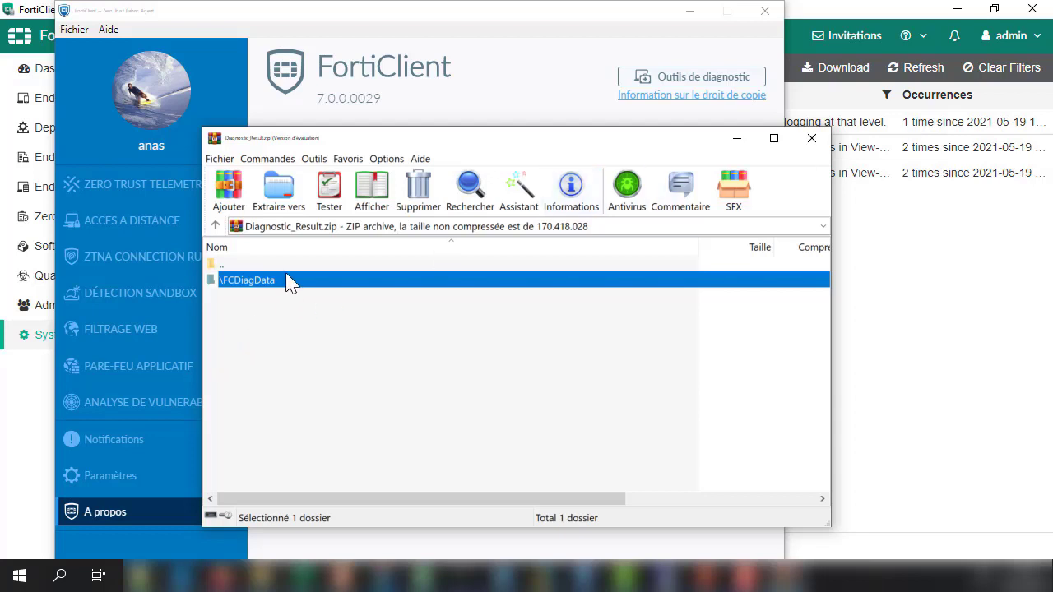
pyautogui.moveTo(228, 287); pyautogui.dragTo(228, 292)
pyautogui.doubleClick(226, 286)
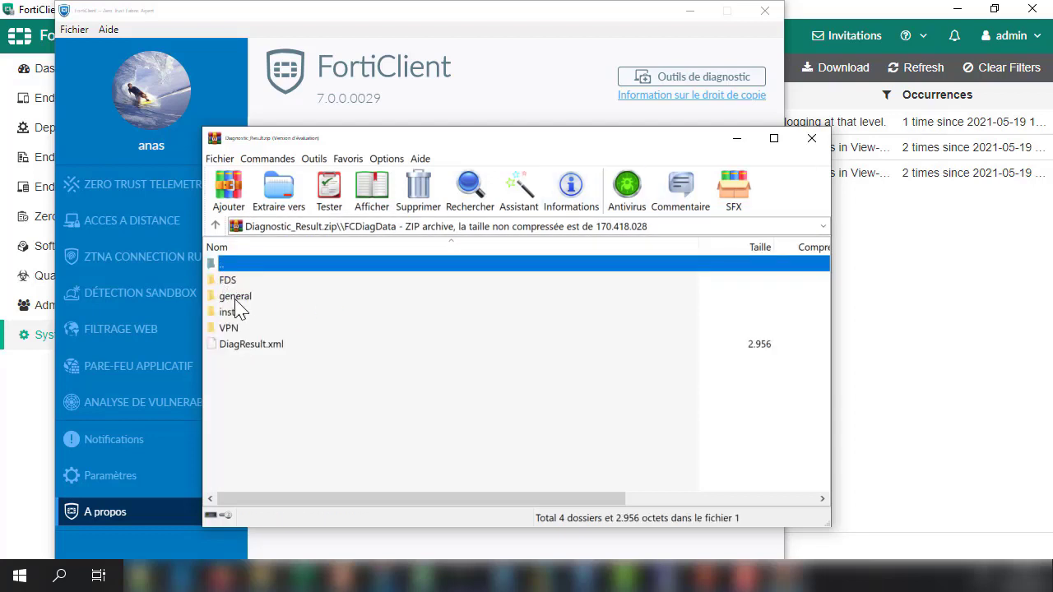
# Step: Look through the logs folder inside the general folder, and return to the general folder
pyautogui.doubleClick(236, 300)
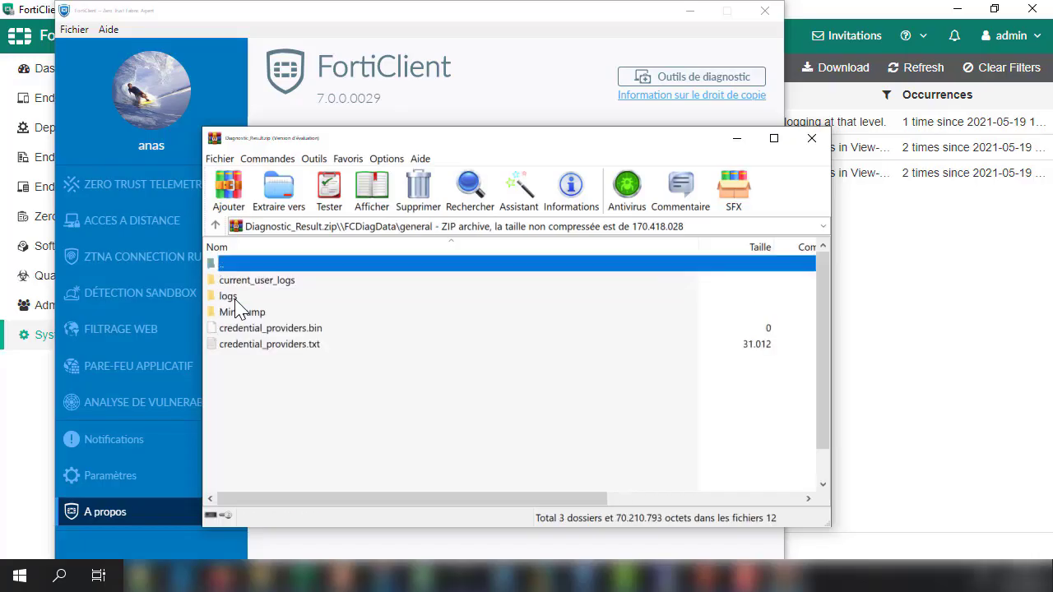
pyautogui.doubleClick(237, 298)
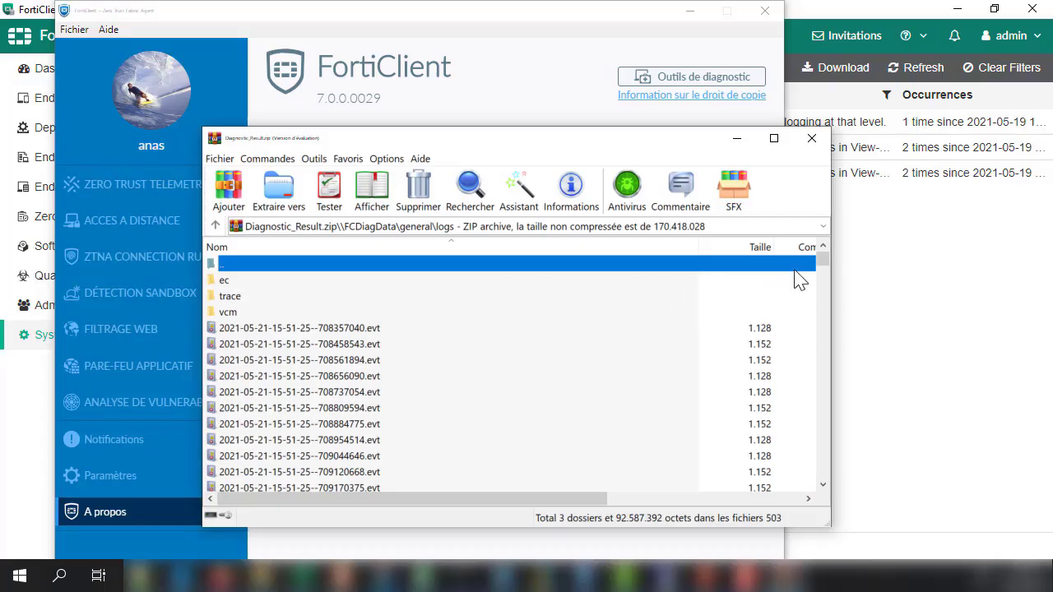
pyautogui.moveTo(823, 267); pyautogui.dragTo(806, 255)
pyautogui.doubleClick(227, 268)
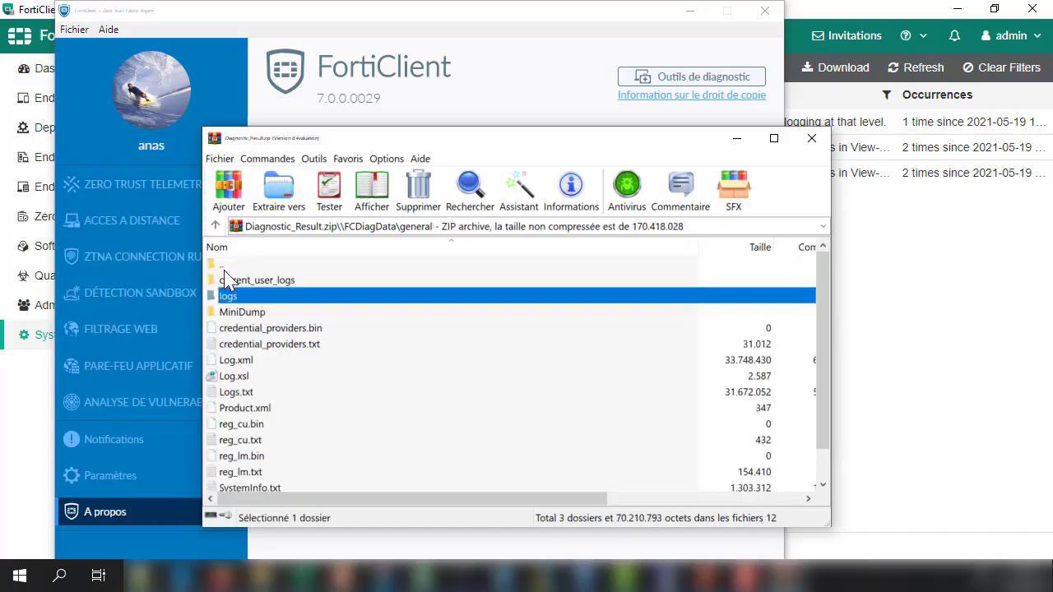
# Step: Open SystemInfo.txt from the general folder, read through the system details, and close the file
pyautogui.scroll(-1, 260, 381)
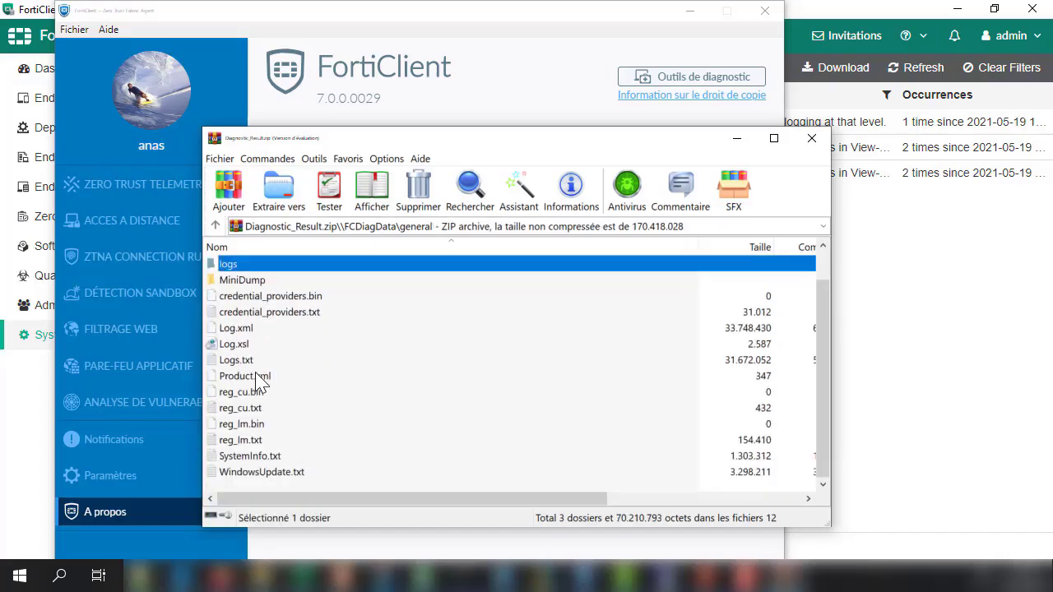
pyautogui.doubleClick(243, 459)
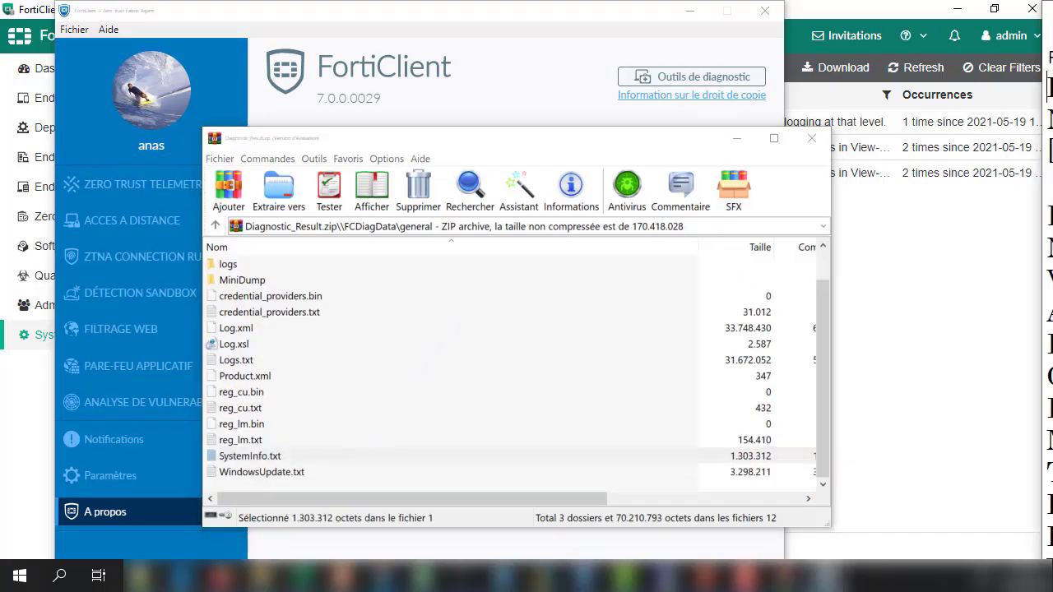
pyautogui.click(414, 104)
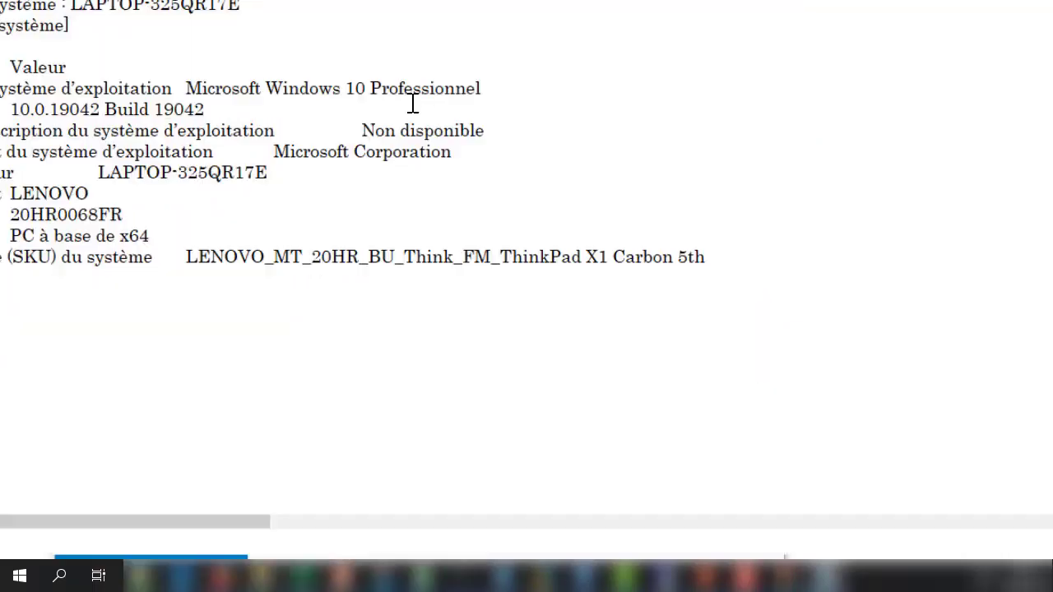
pyautogui.scroll(-10, 436, 188)
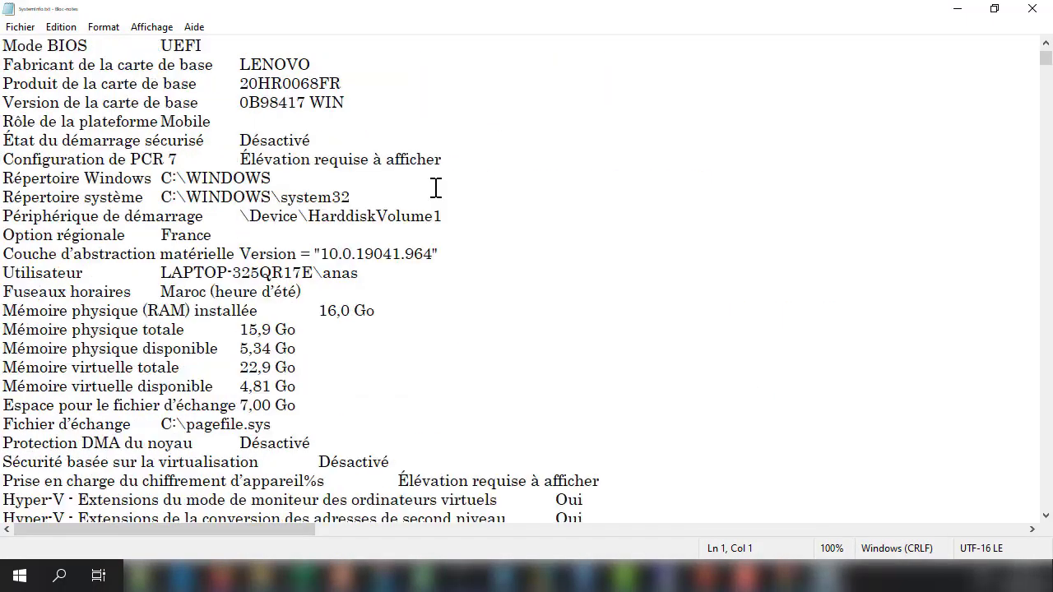
pyautogui.scroll(-8, 443, 188)
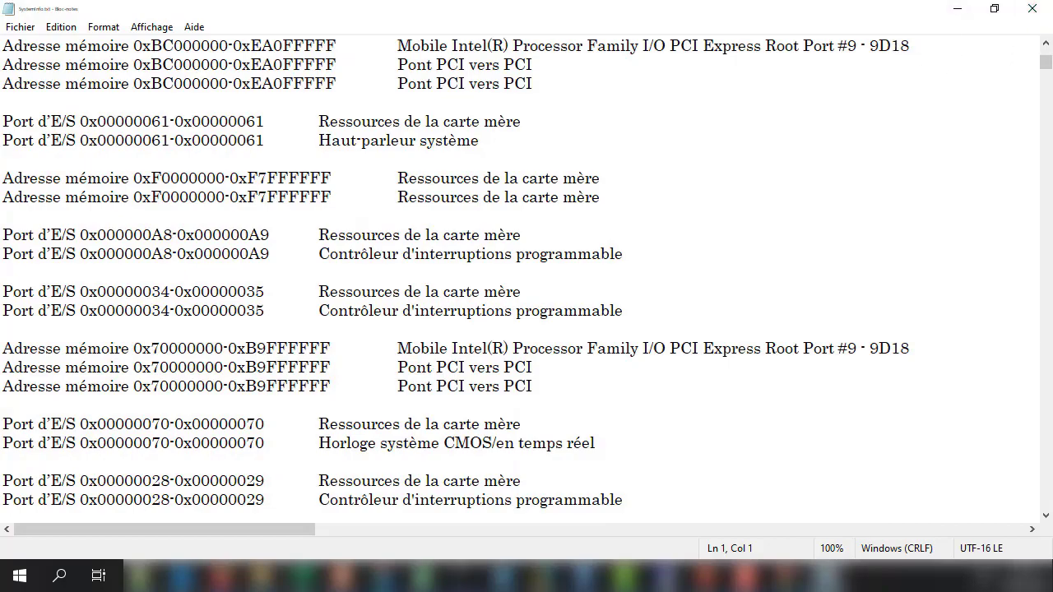
pyautogui.moveTo(1045, 62); pyautogui.dragTo(990, 262)
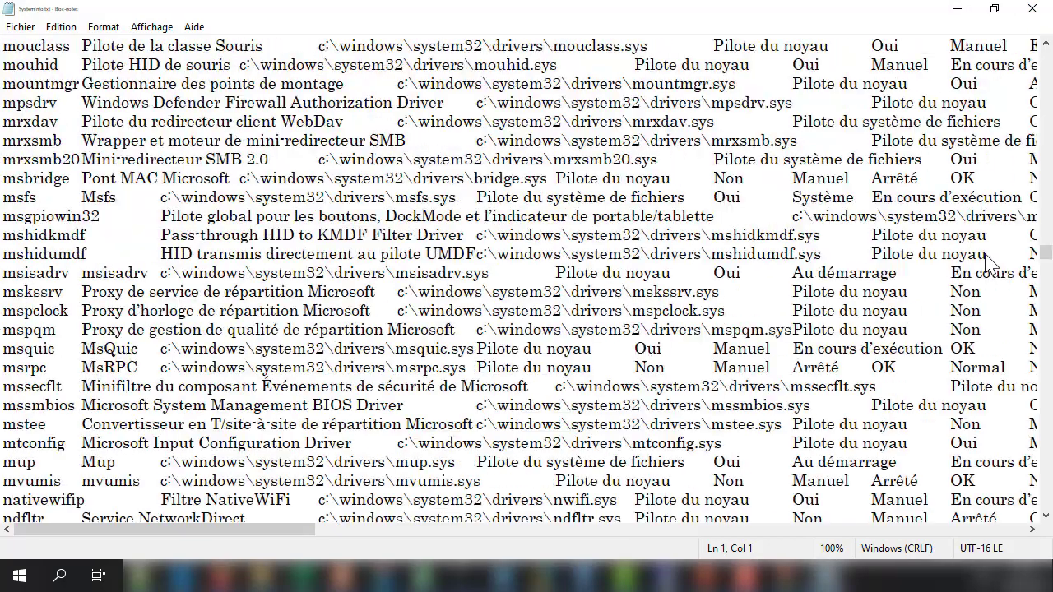
pyautogui.click(1031, 12)
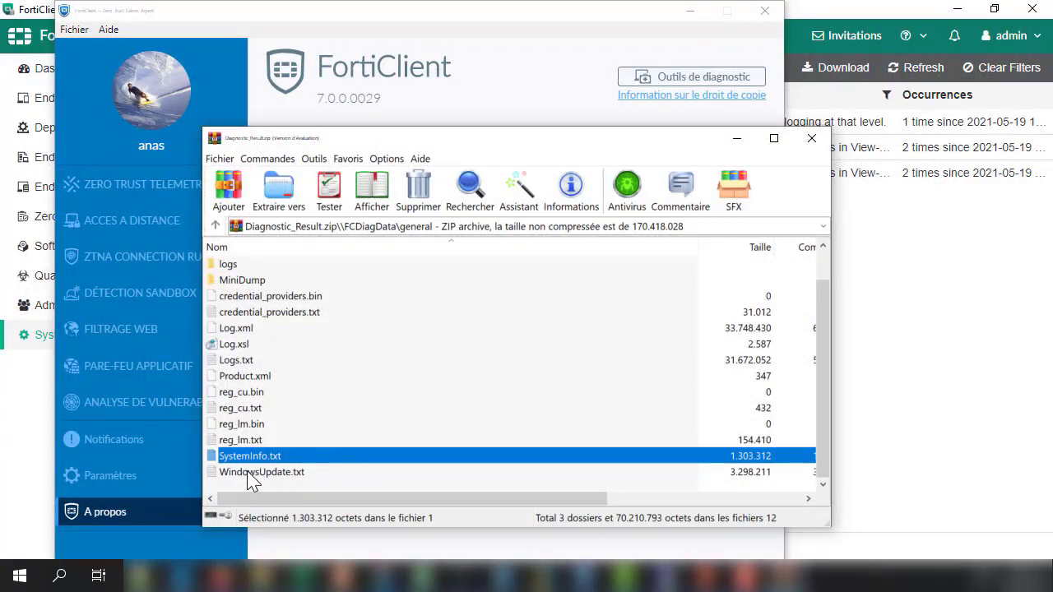
# Step: Open WindowsUpdate.txt from the general folder in a maximized window and examine its log entries
pyautogui.doubleClick(253, 473)
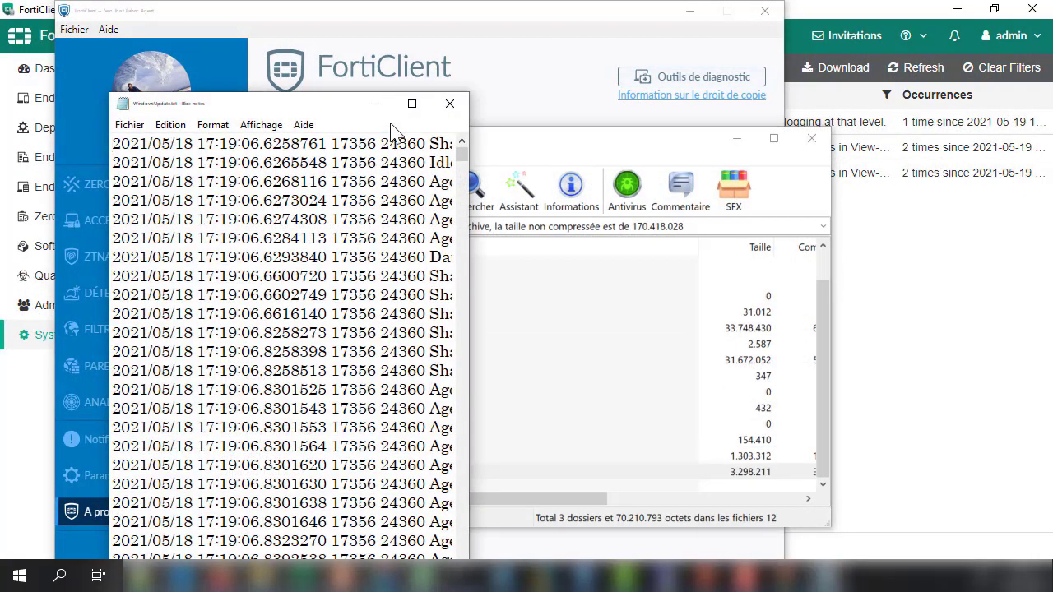
pyautogui.click(411, 104)
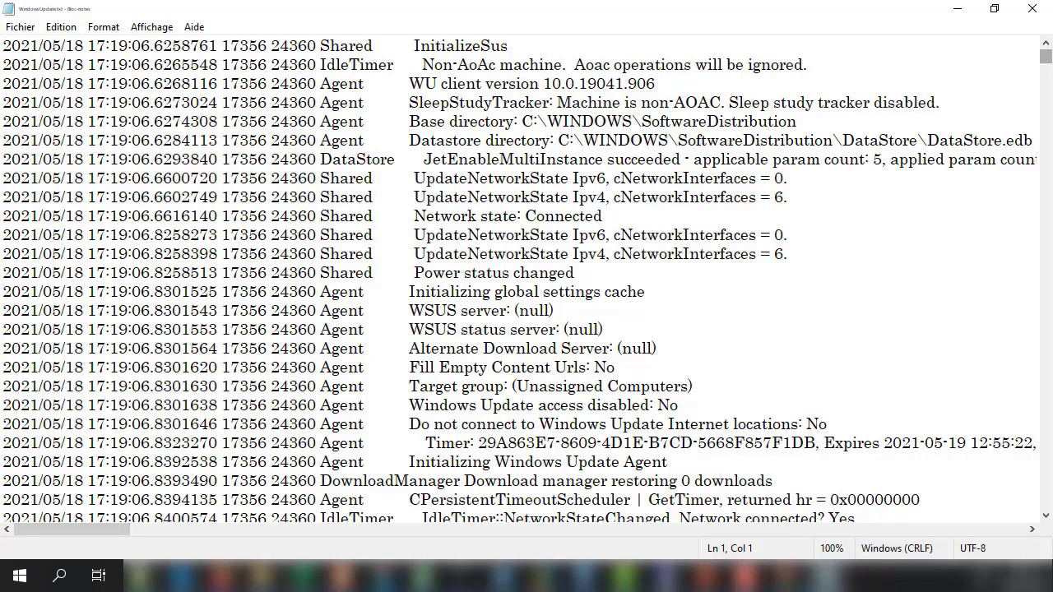
pyautogui.moveTo(706, 122); pyautogui.dragTo(724, 122)
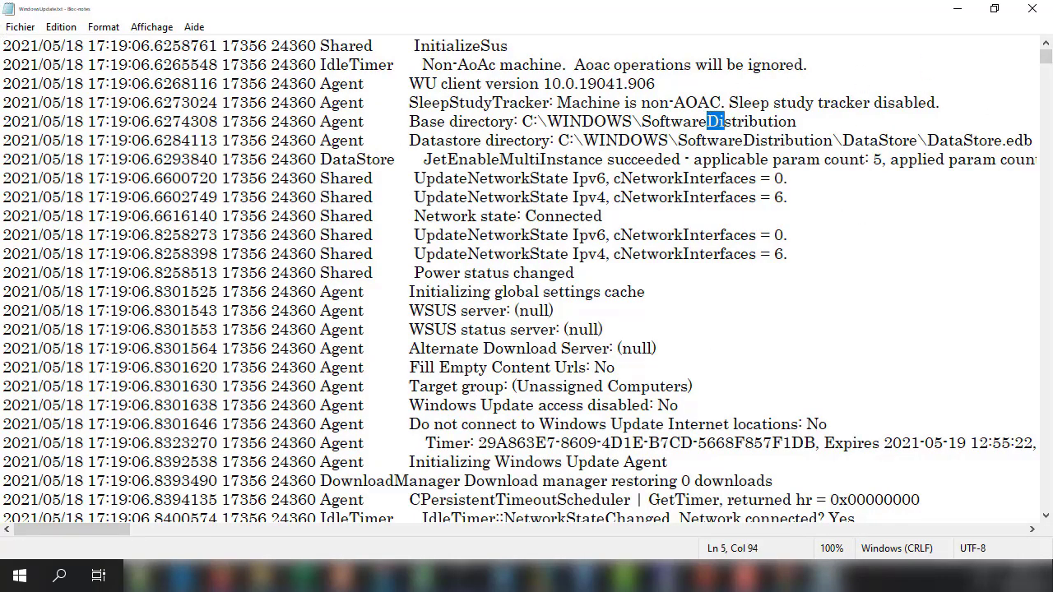
# Step: Read further through the WindowsUpdate.txt log entries and close the file
pyautogui.moveTo(1031, 43); pyautogui.dragTo(1020, 83)
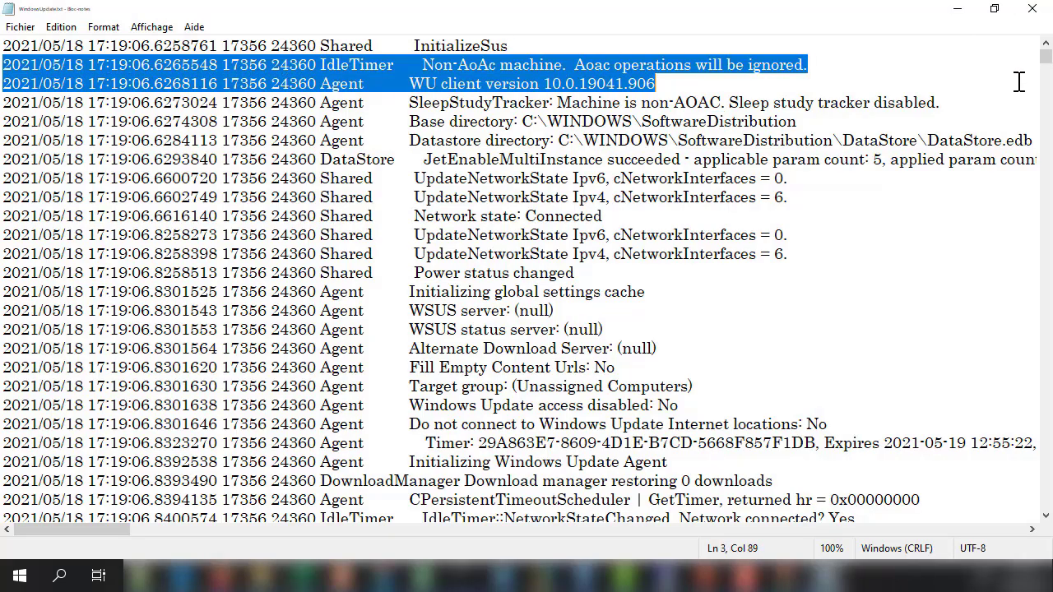
pyautogui.scroll(-8, 769, 167)
pyautogui.scroll(-8, 768, 167)
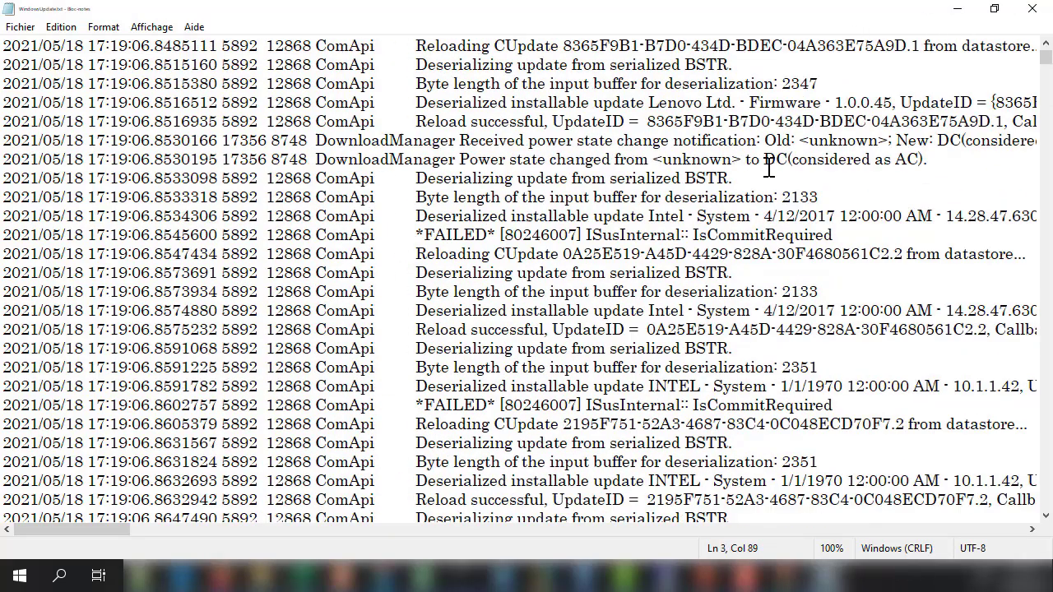
pyautogui.click(1031, 10)
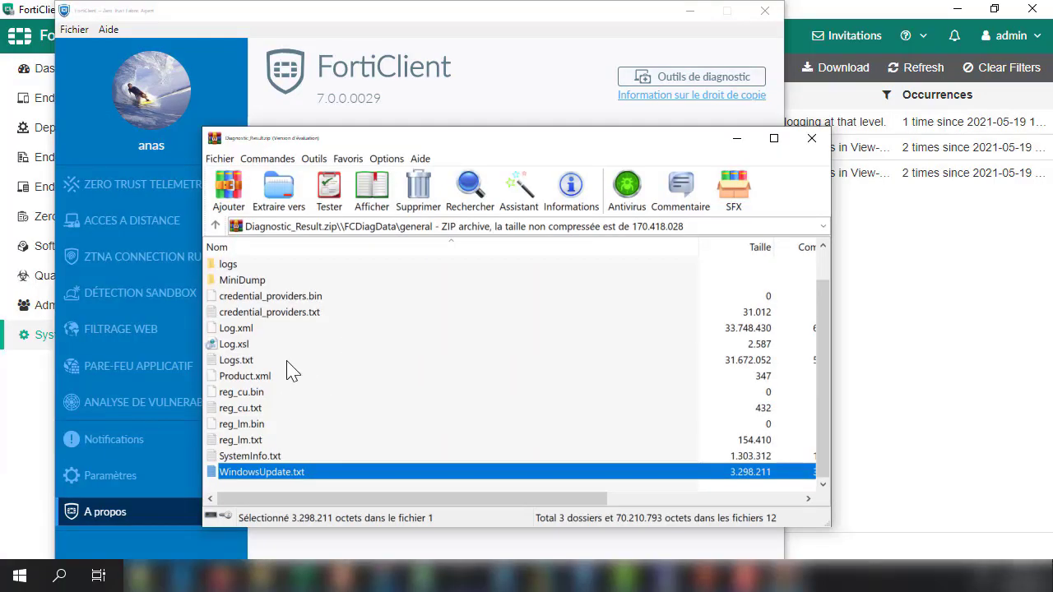
# Step: Open Logs.txt from the general folder in a maximized window, examine its event entries, and close the file
pyautogui.doubleClick(239, 360)
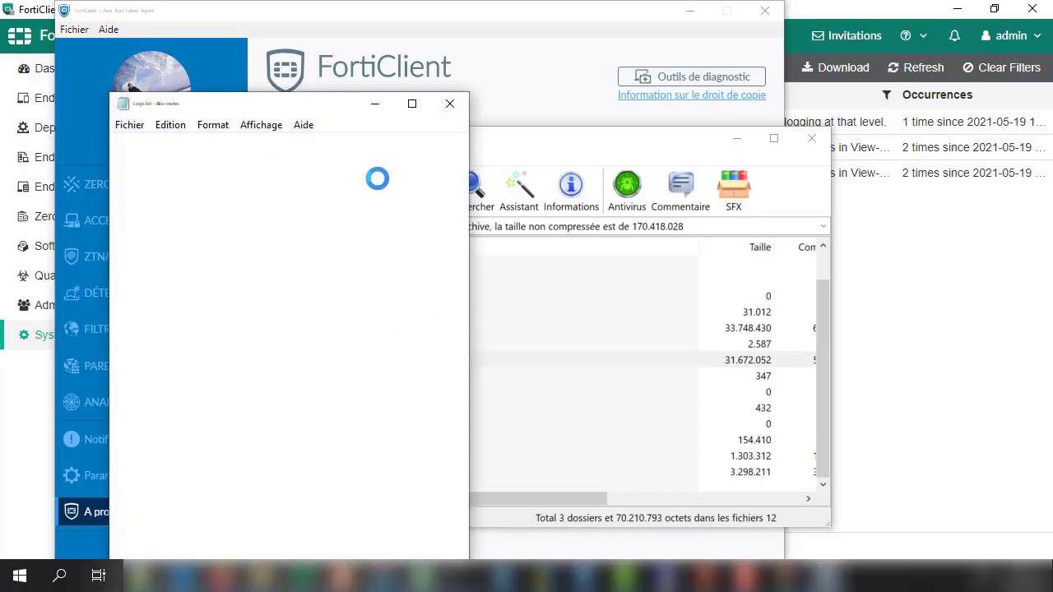
pyautogui.click(414, 104)
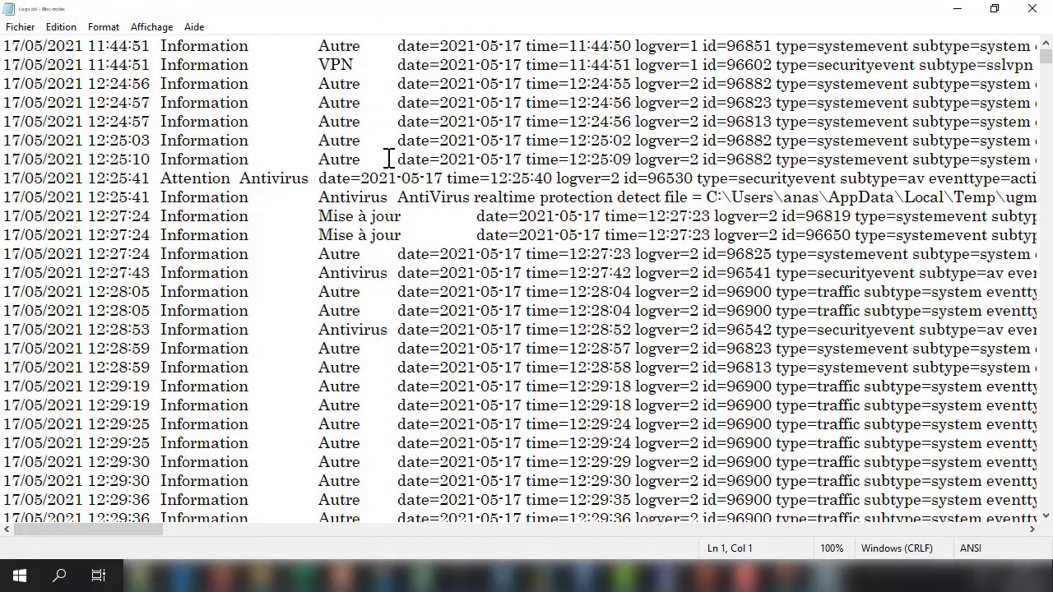
pyautogui.click(1034, 10)
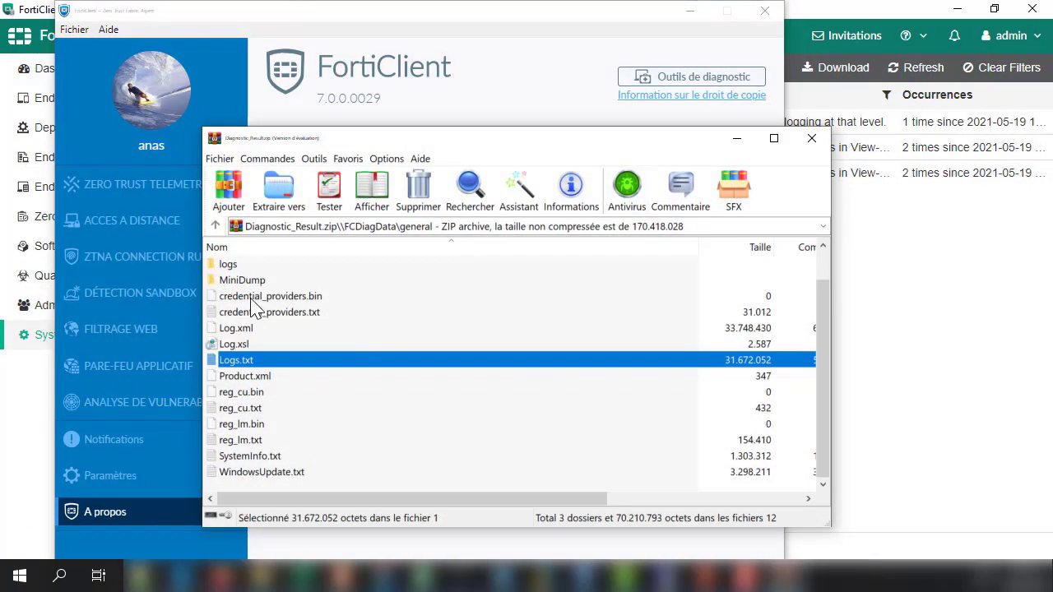
# Step: Look inside the current_user_logs folder and return to the general folder's file list
pyautogui.scroll(1, 255, 309)
pyautogui.doubleClick(249, 280)
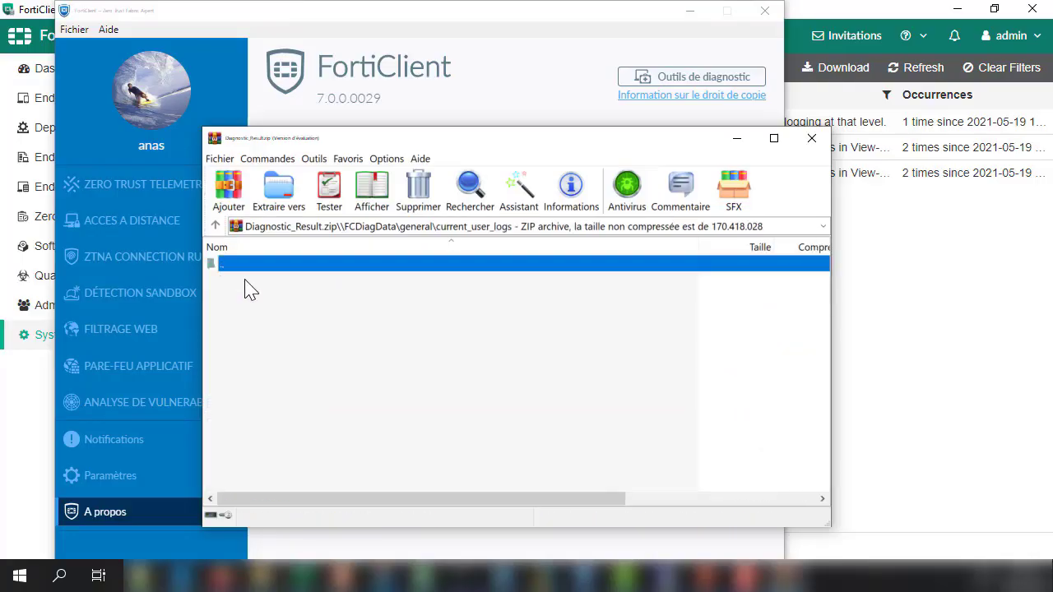
pyautogui.doubleClick(227, 270)
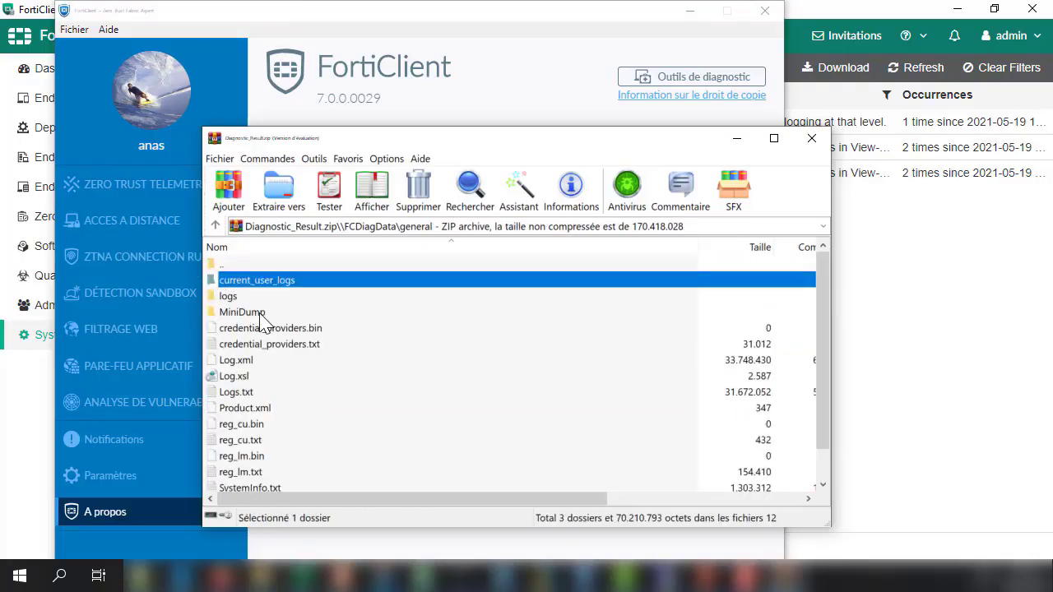
pyautogui.scroll(-1, 823, 322)
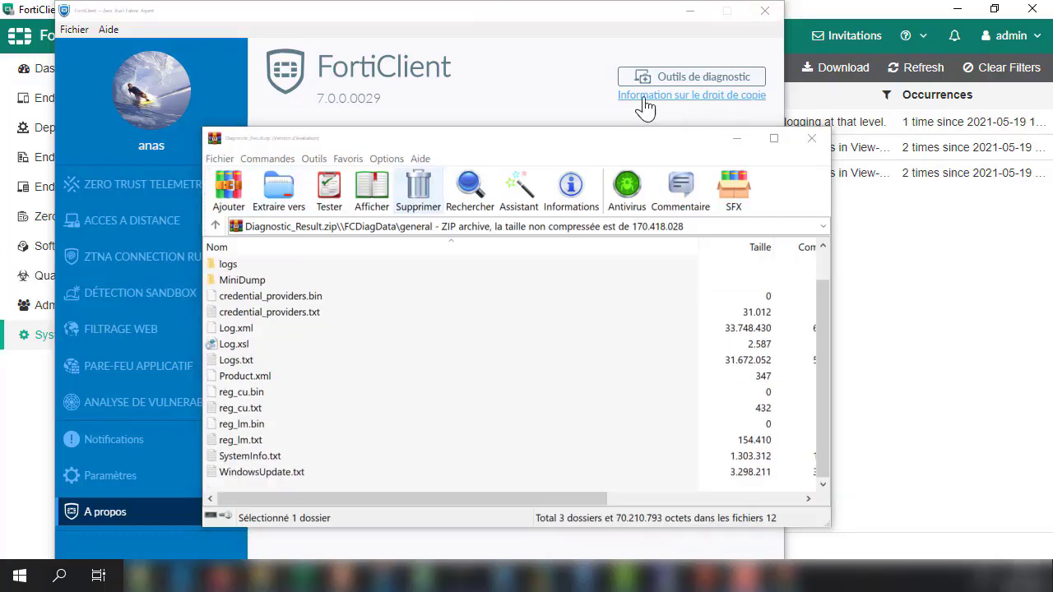
# Step: View the logging options on FortiClient's Paramètres page and return to the A propos page
pyautogui.moveTo(567, 136); pyautogui.dragTo(585, 130)
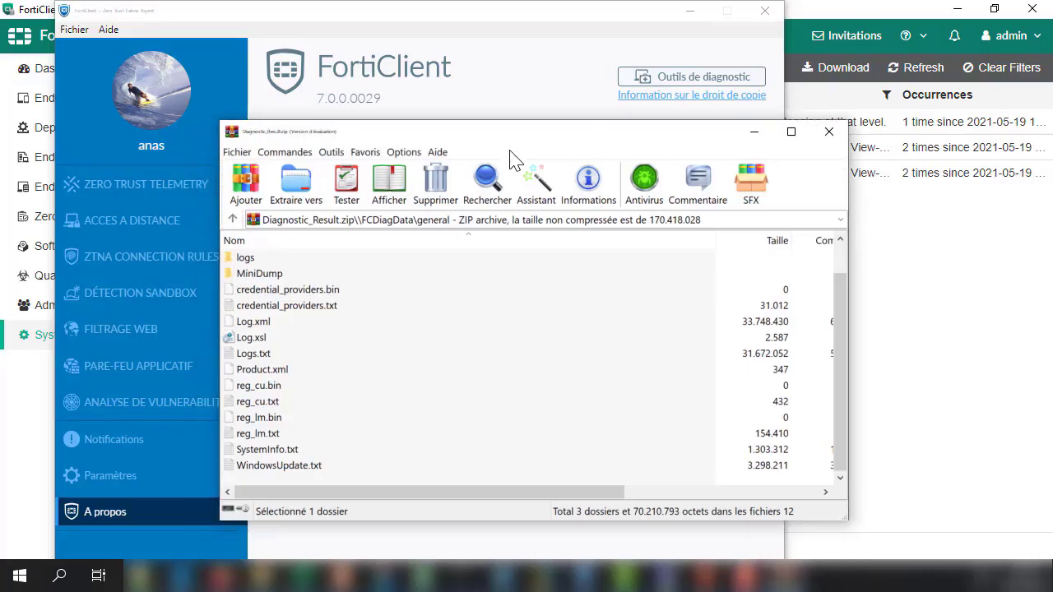
pyautogui.click(94, 476)
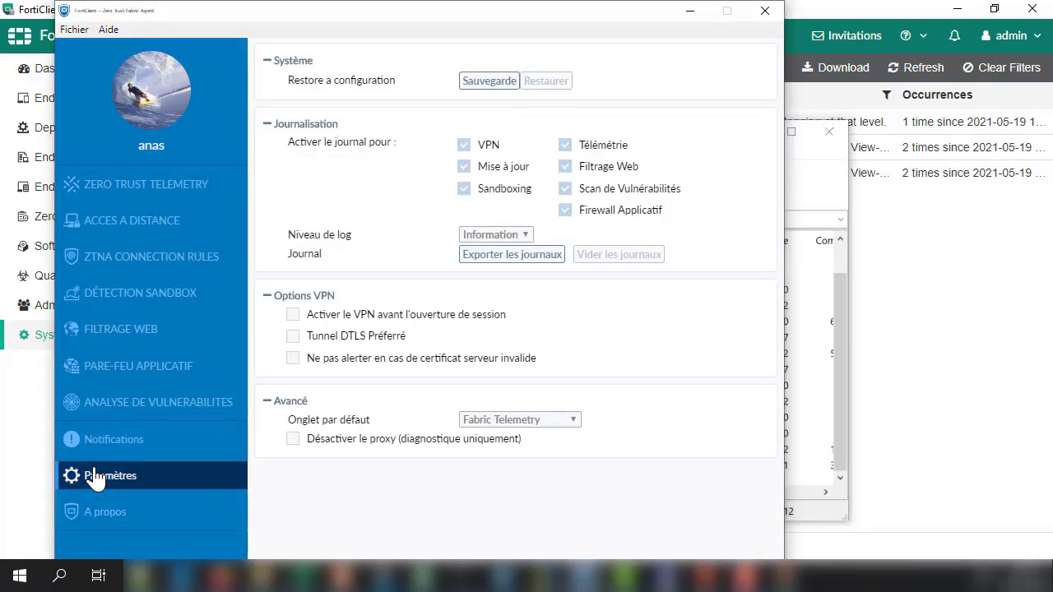
pyautogui.click(100, 518)
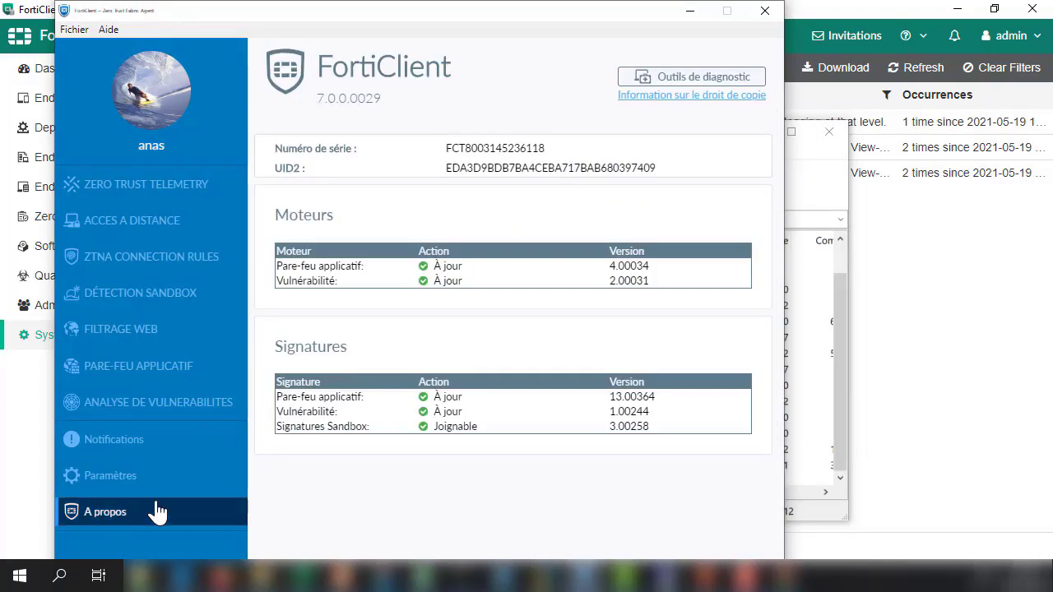
# Step: Close the Diagnostic_Result.zip archive window and move the FortiClient window down to uncover the Endpoint Management Server's title bar
pyautogui.click(802, 152)
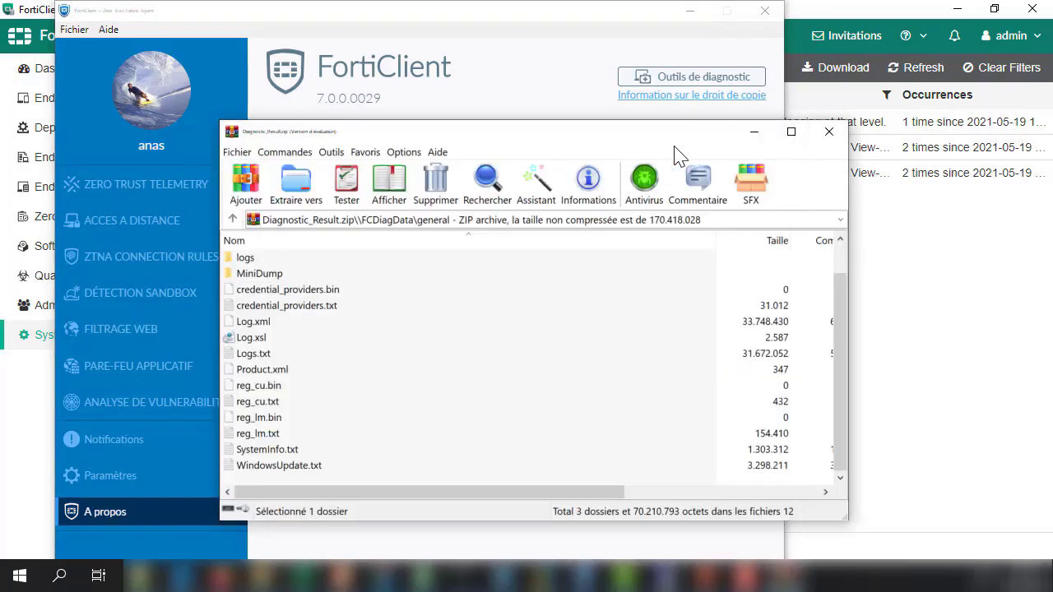
pyautogui.moveTo(682, 146); pyautogui.dragTo(613, 136)
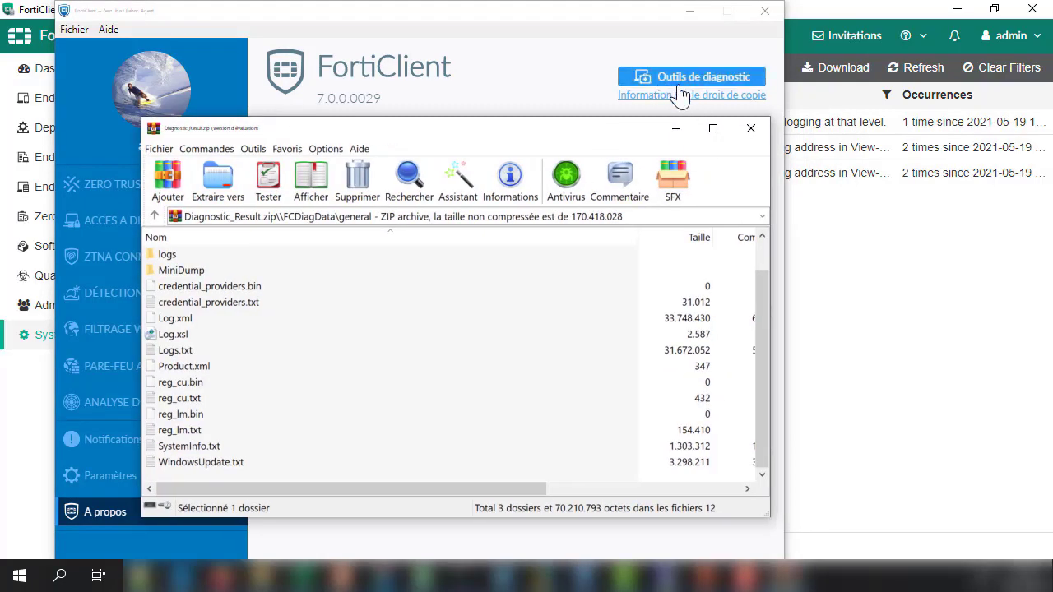
pyautogui.click(761, 137)
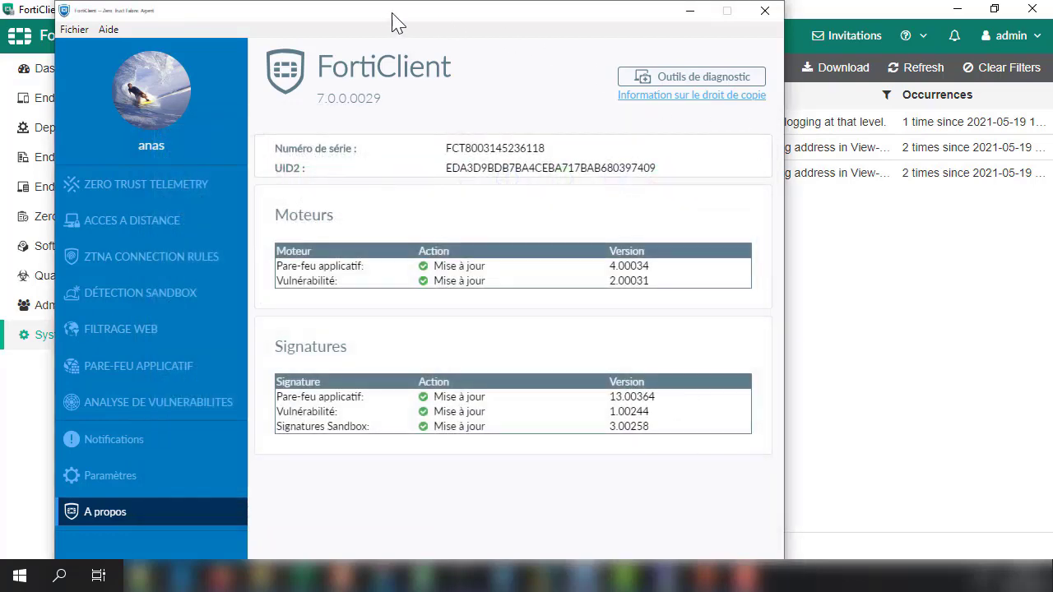
pyautogui.moveTo(393, 14); pyautogui.dragTo(387, 60)
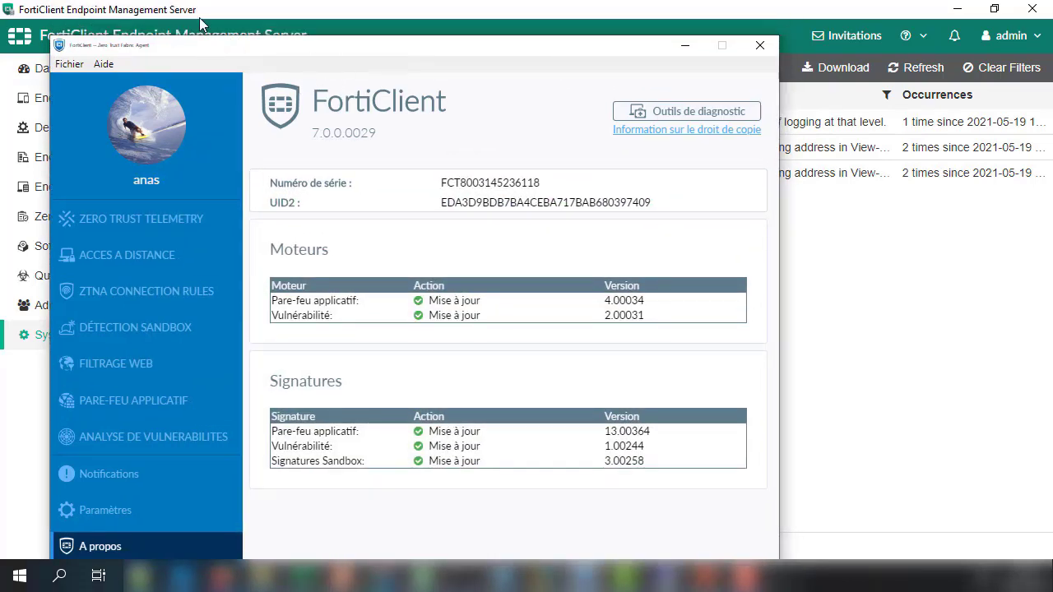